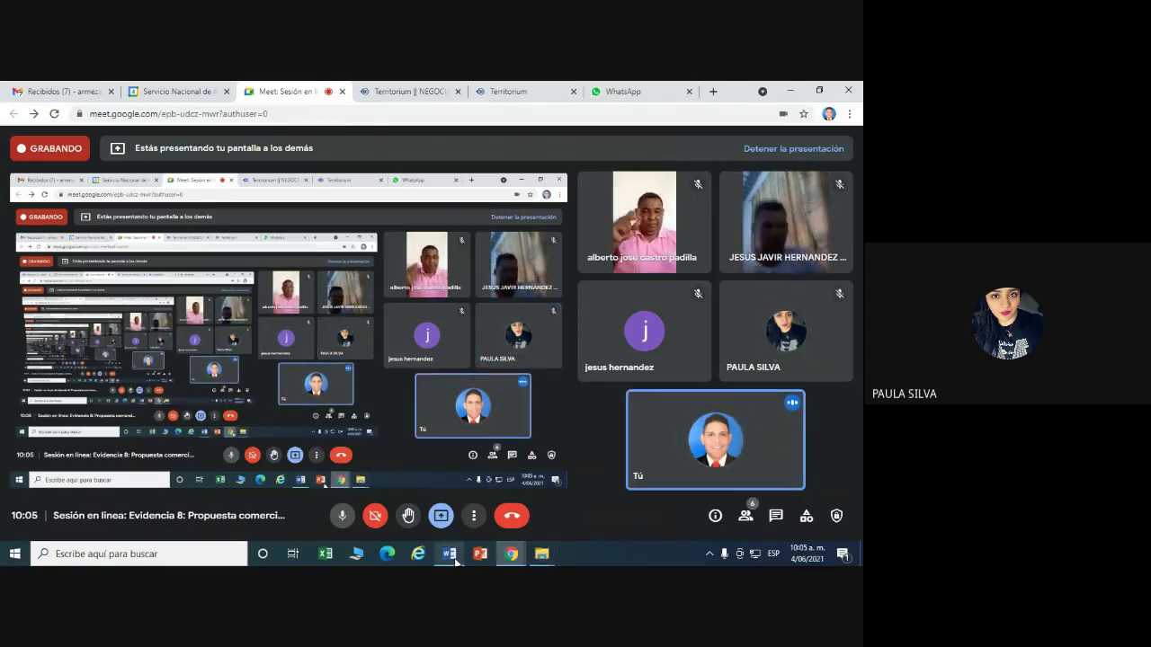
Step: Switch to the Territorium course page and dismiss the screen-sharing notification
{"action": "left_click", "coordinate": [406, 91]}
{"action": "left_click", "coordinate": [836, 431]}
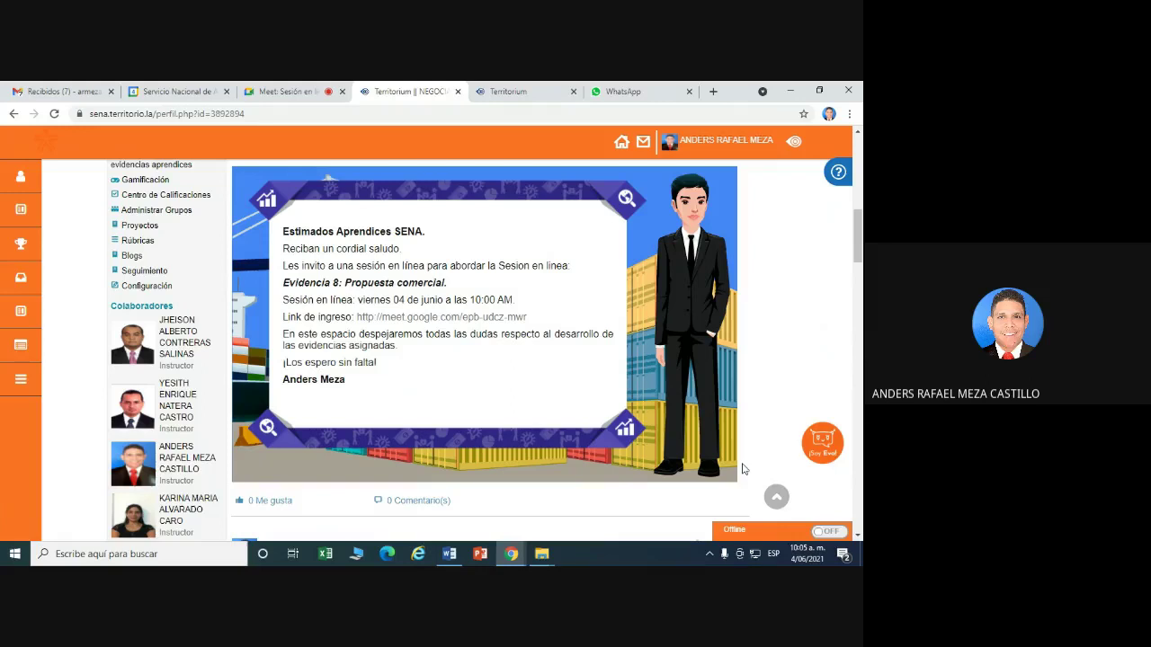
Step: Open Cronograma Fase Planeación from the course content's PROYECTO > Cronograma folder
{"action": "scroll", "coordinate": [441, 445], "scroll_direction": "up", "scroll_amount": 2}
{"action": "scroll", "coordinate": [440, 441], "scroll_direction": "up", "scroll_amount": 3}
{"action": "left_click", "coordinate": [166, 272]}
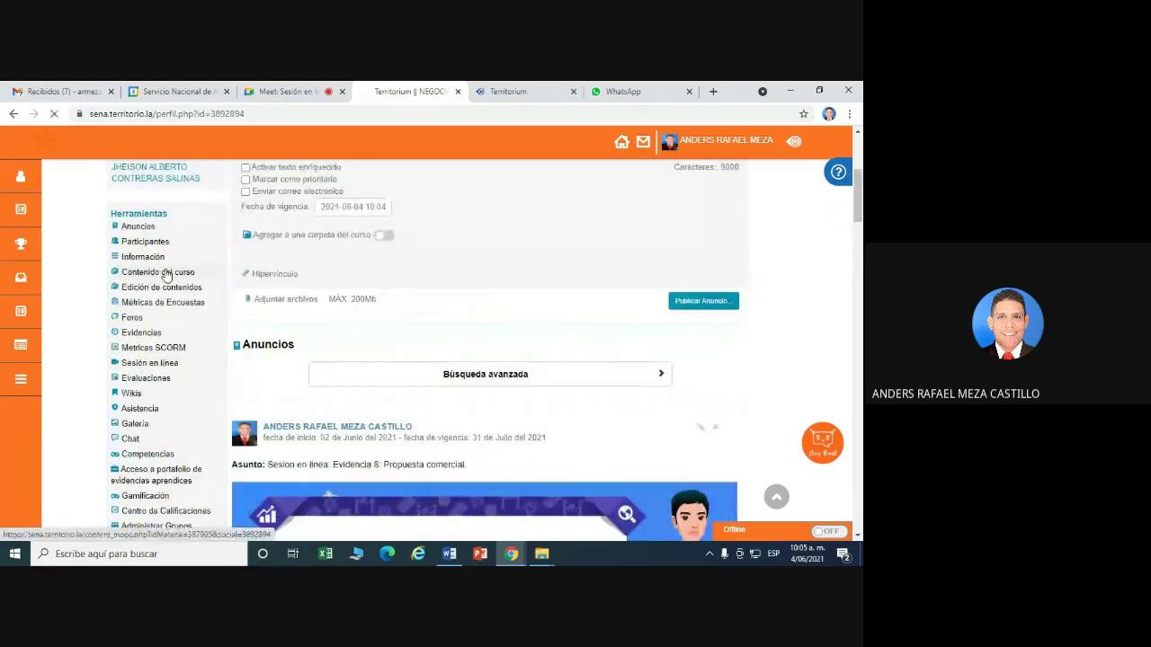
{"action": "left_click", "coordinate": [58, 285]}
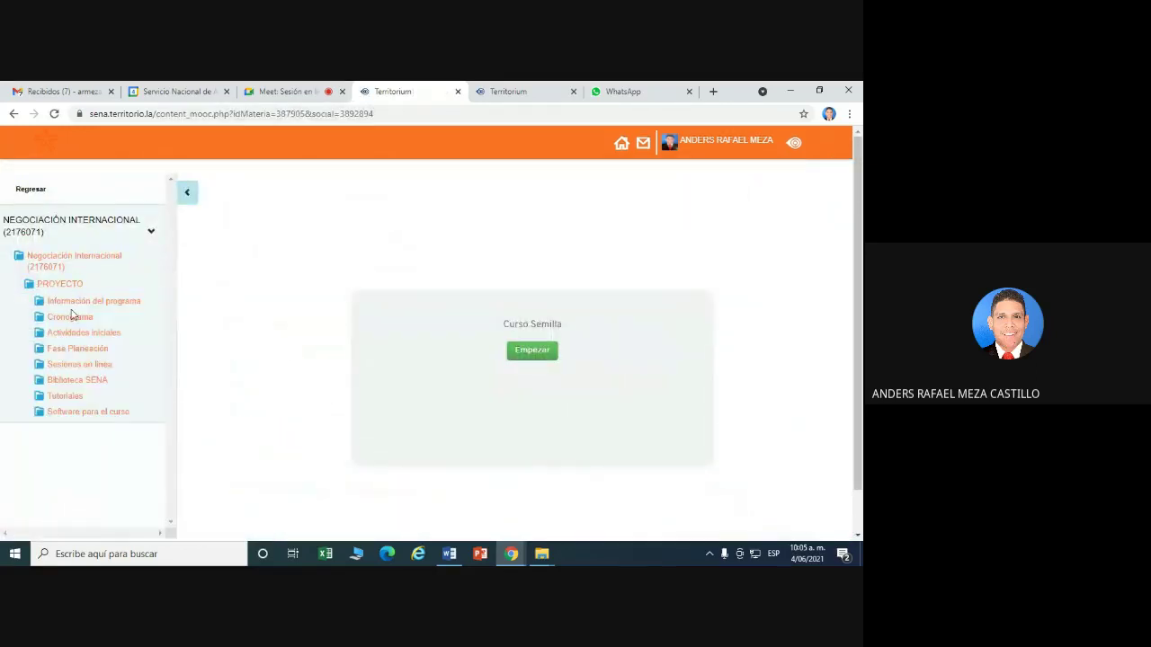
{"action": "left_click", "coordinate": [72, 317]}
{"action": "left_click", "coordinate": [87, 341]}
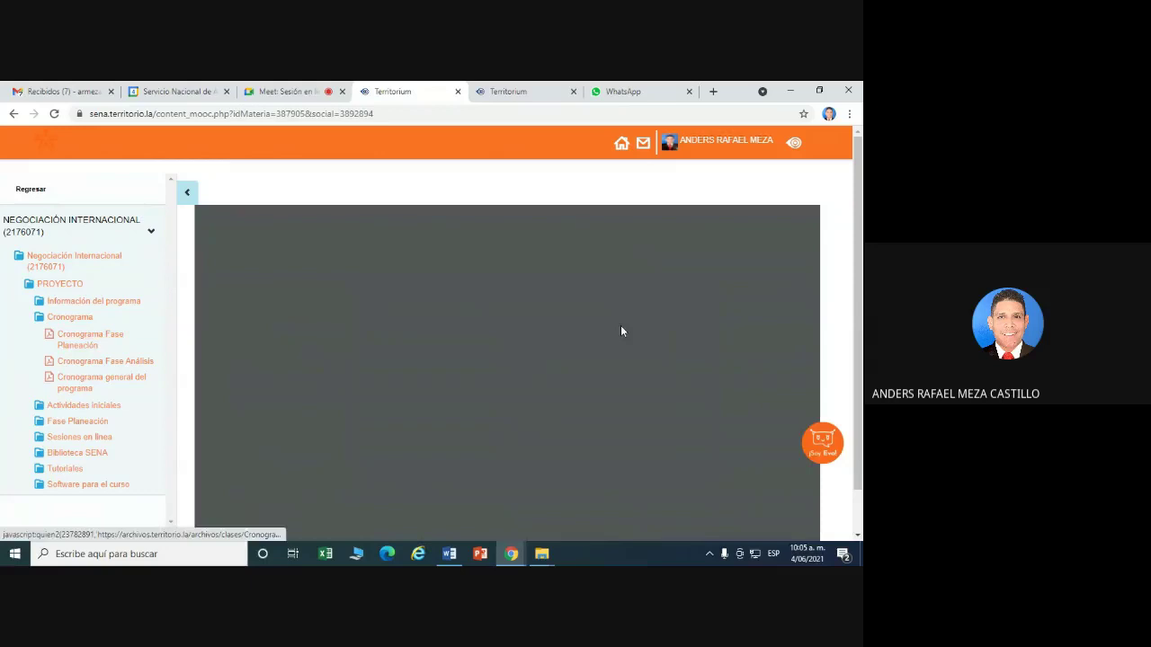
Step: Zoom the schedule, highlight the Evidencia 8 row (04/06/2021–18/06/2021) and check today's date
{"action": "scroll", "coordinate": [734, 356], "scroll_direction": "down", "scroll_amount": 3}
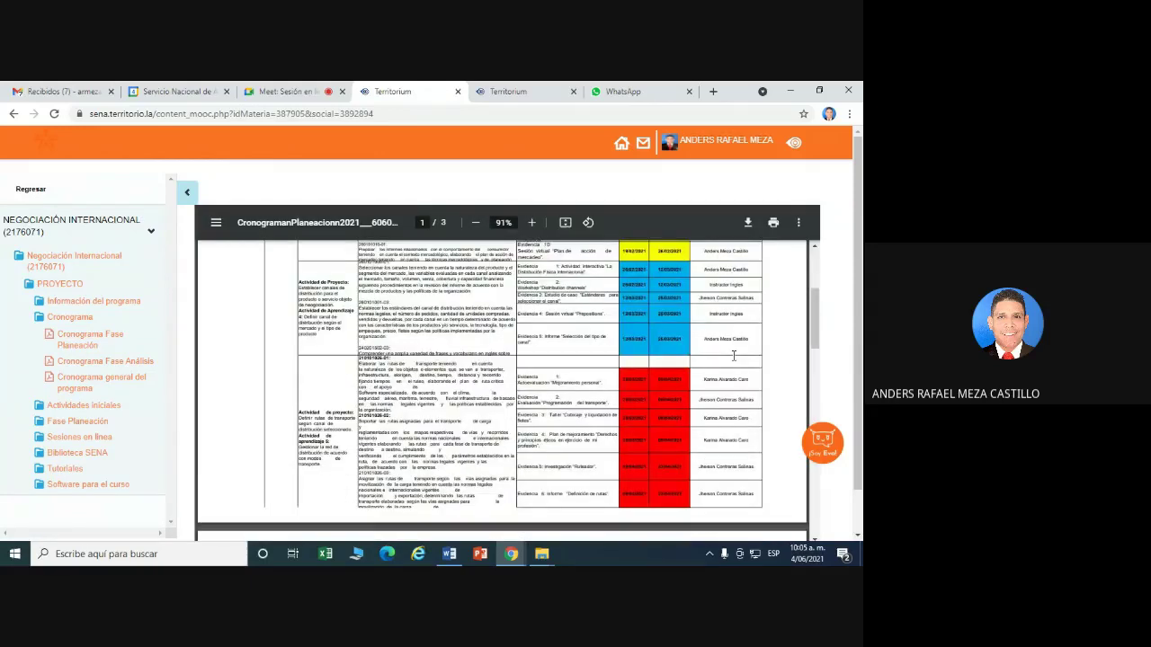
{"action": "scroll", "coordinate": [734, 356], "scroll_direction": "down", "scroll_amount": 10}
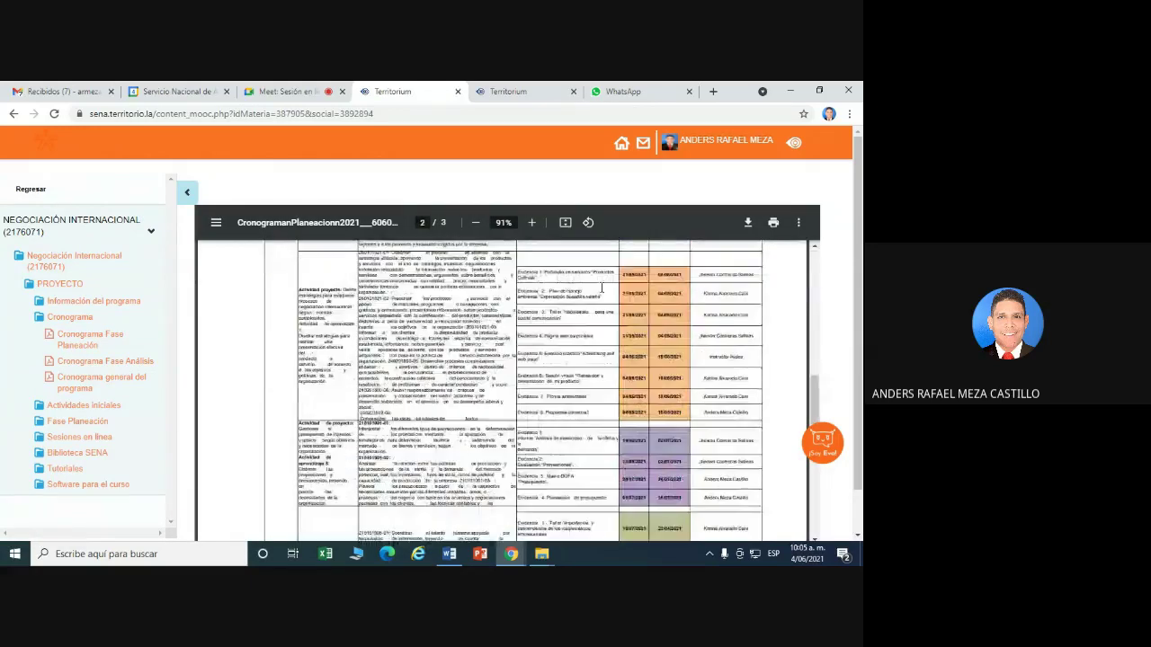
{"action": "left_click", "coordinate": [532, 222]}
{"action": "left_click", "coordinate": [531, 222]}
{"action": "left_click", "coordinate": [531, 222]}
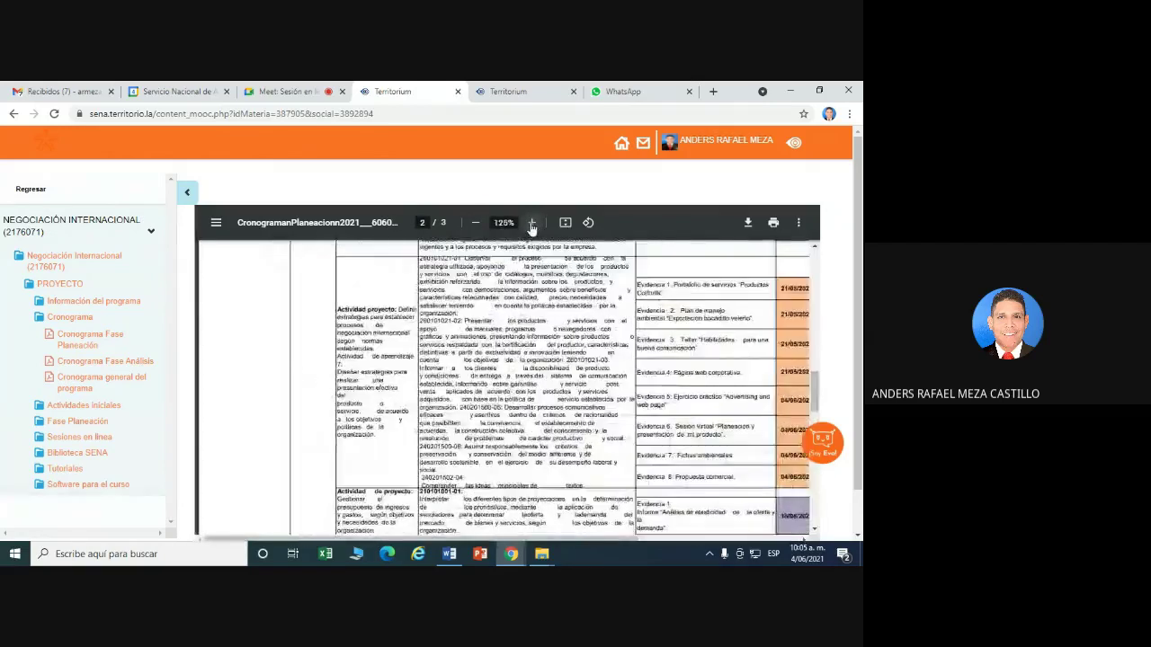
{"action": "left_click", "coordinate": [531, 222]}
{"action": "mouse_move", "coordinate": [612, 543]}
{"action": "left_mouse_down"}
{"action": "mouse_move", "coordinate": [540, 543]}
{"action": "mouse_move", "coordinate": [619, 536]}
{"action": "left_mouse_up"}
{"action": "scroll", "coordinate": [680, 467], "scroll_direction": "down", "scroll_amount": 2}
{"action": "scroll", "coordinate": [680, 467], "scroll_direction": "up", "scroll_amount": 3}
{"action": "scroll", "coordinate": [815, 396], "scroll_direction": "down", "scroll_amount": 2}
{"action": "scroll", "coordinate": [815, 396], "scroll_direction": "up", "scroll_amount": 1}
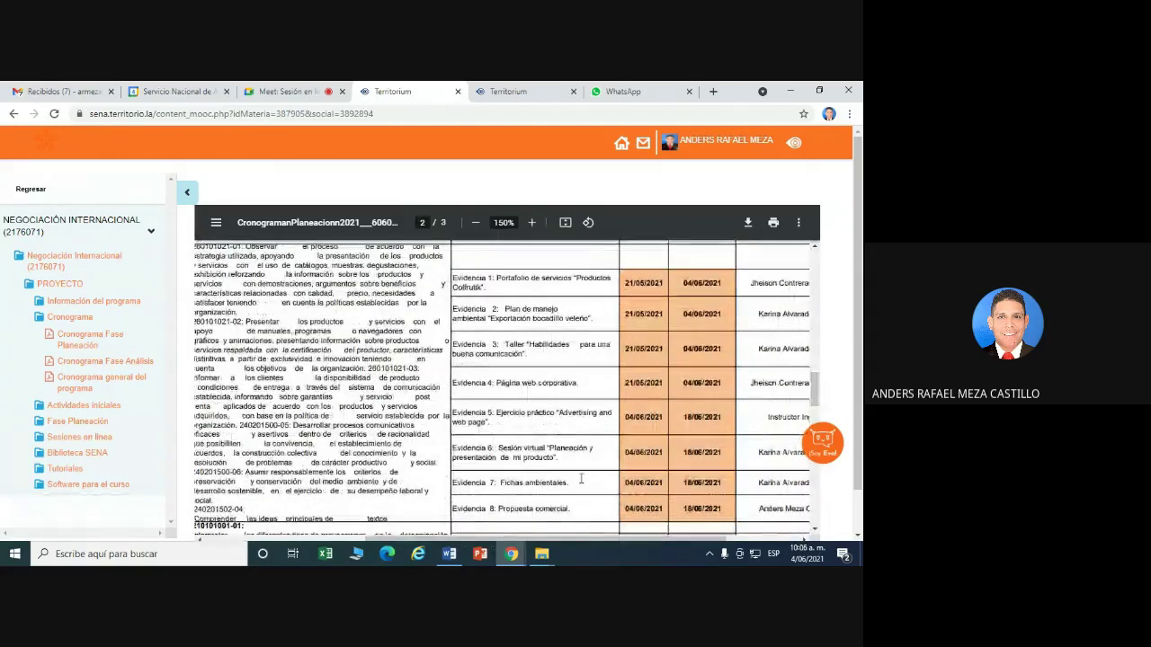
{"action": "left_click_drag", "start_coordinate": [477, 509], "coordinate": [705, 510]}
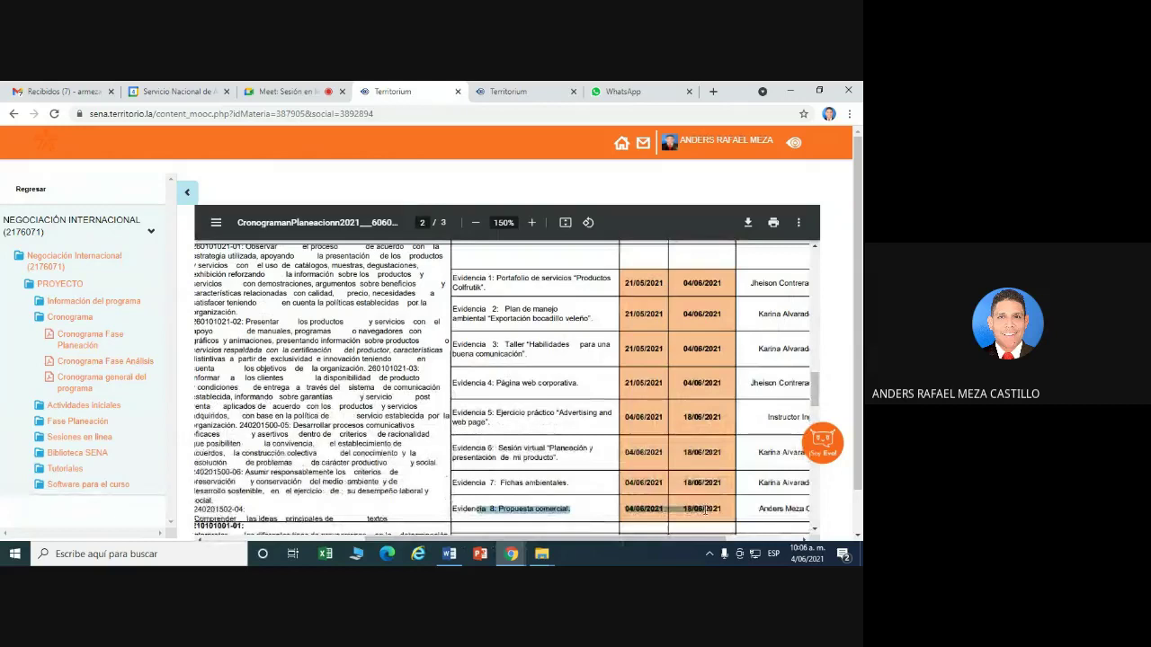
{"action": "left_click", "coordinate": [800, 554]}
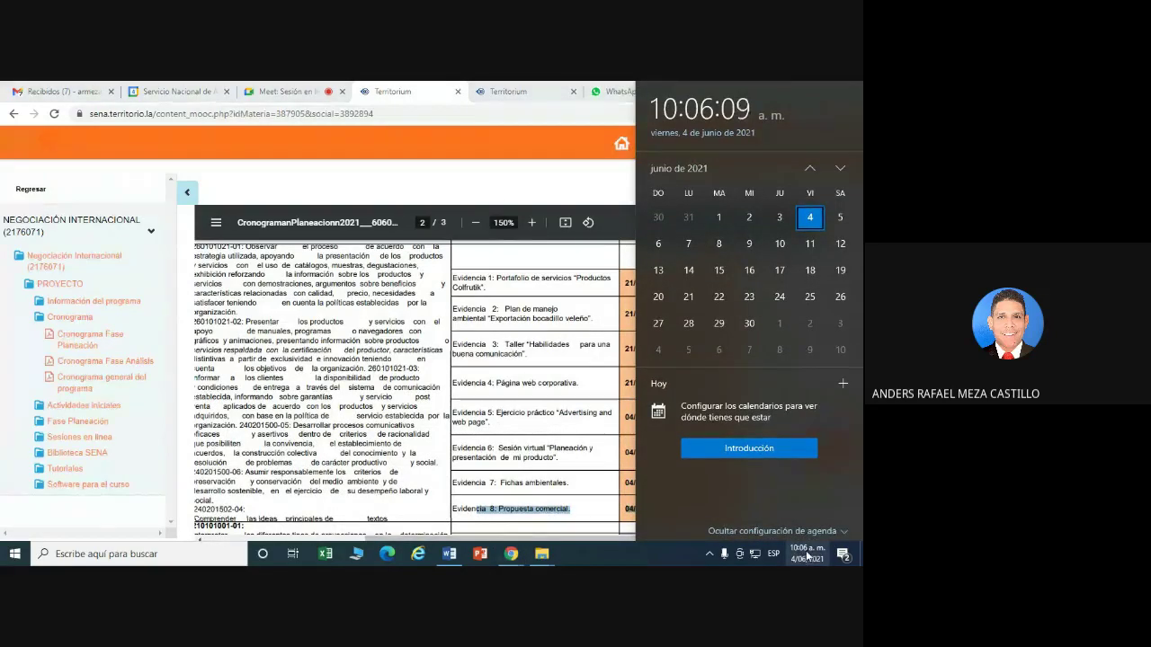
{"action": "left_click", "coordinate": [810, 555]}
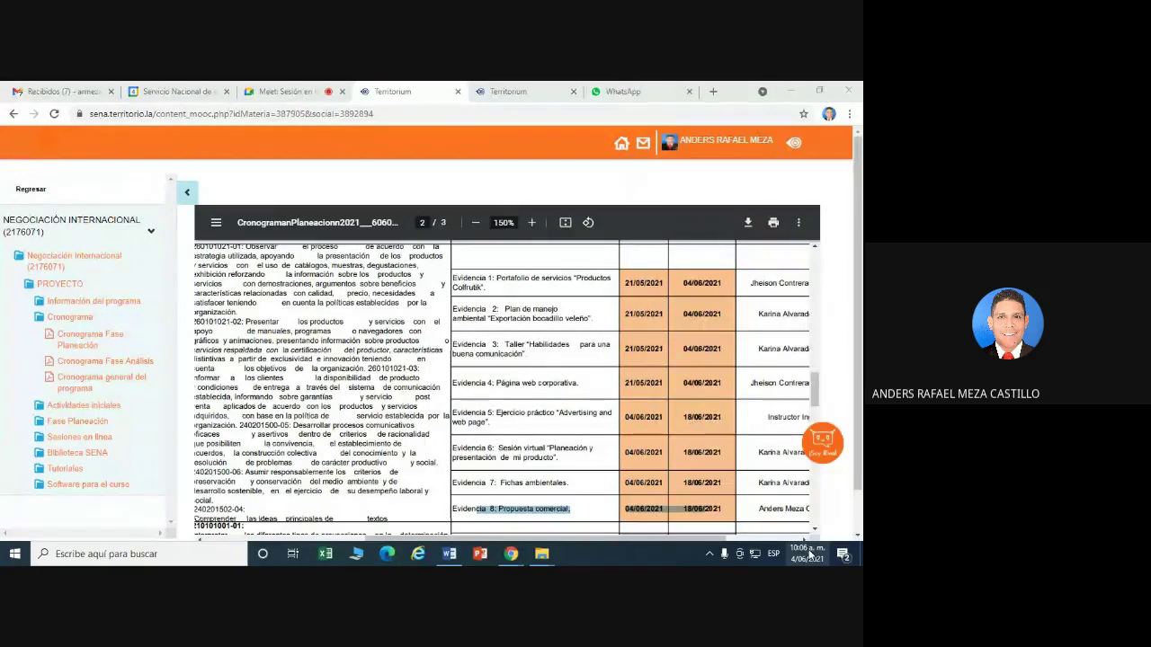
{"action": "left_click", "coordinate": [812, 557]}
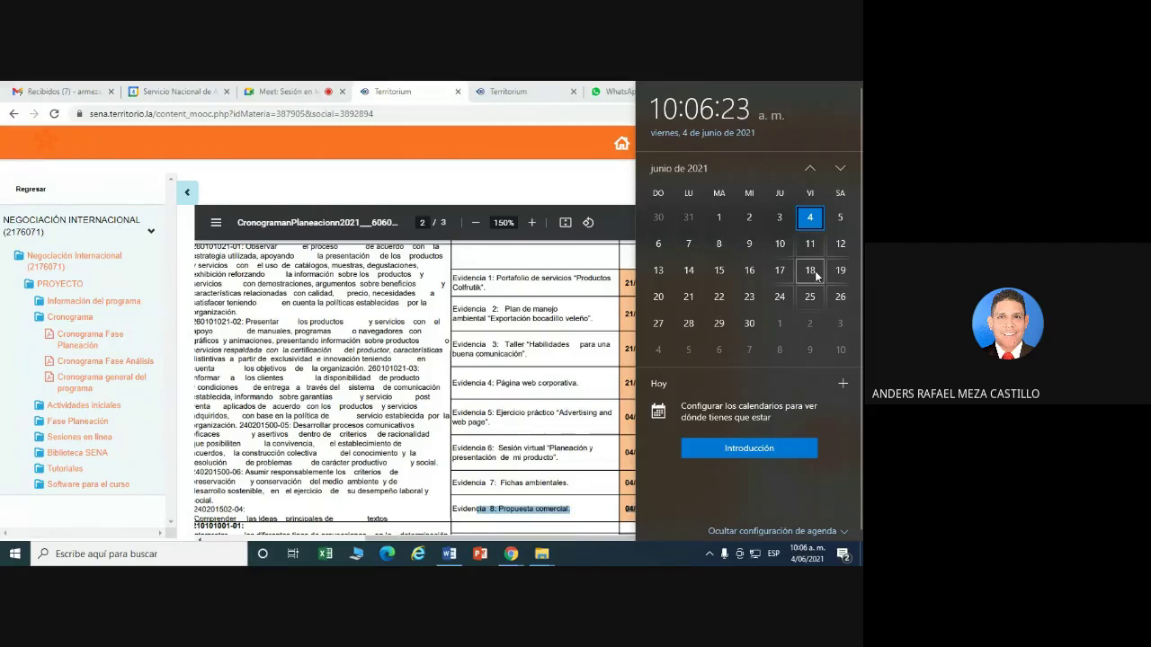
{"action": "left_click", "coordinate": [623, 363]}
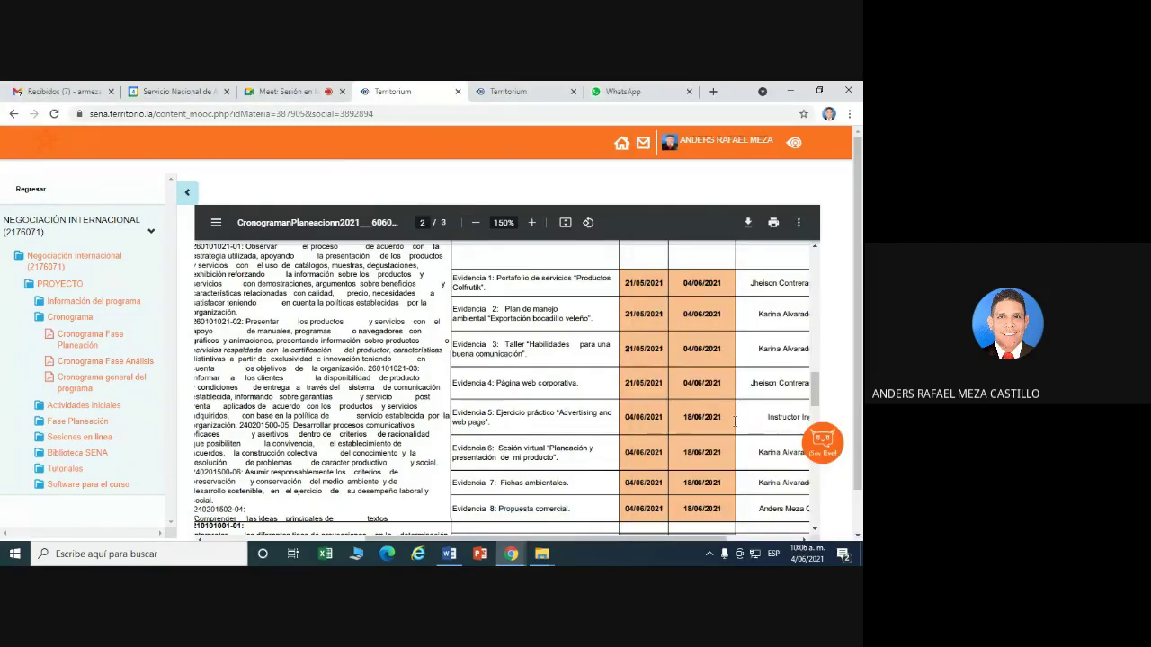
{"action": "scroll", "coordinate": [736, 422], "scroll_direction": "down", "scroll_amount": 15}
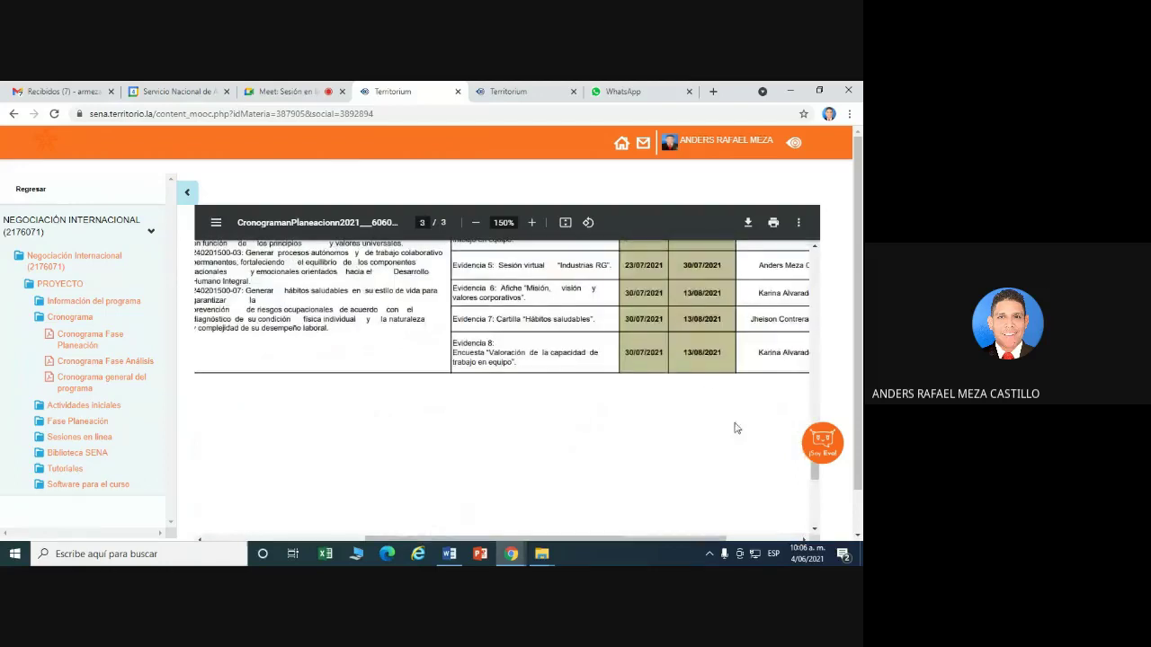
{"action": "scroll", "coordinate": [715, 394], "scroll_direction": "up", "scroll_amount": 1}
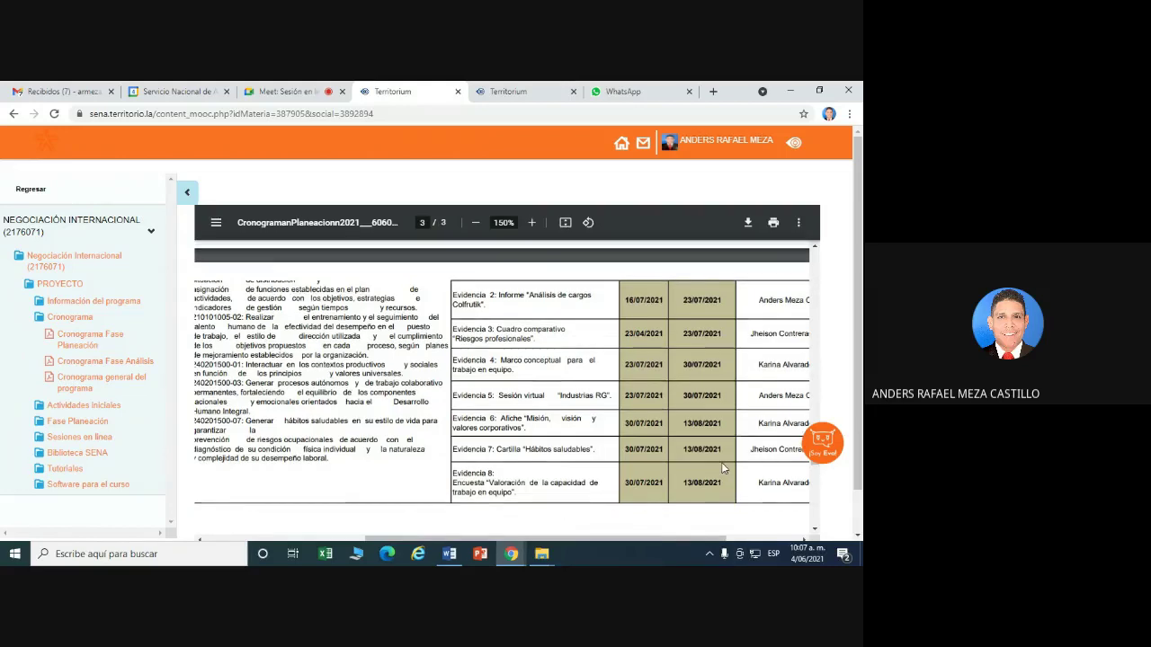
{"action": "scroll", "coordinate": [721, 462], "scroll_direction": "up", "scroll_amount": 1}
{"action": "scroll", "coordinate": [723, 458], "scroll_direction": "down", "scroll_amount": 2}
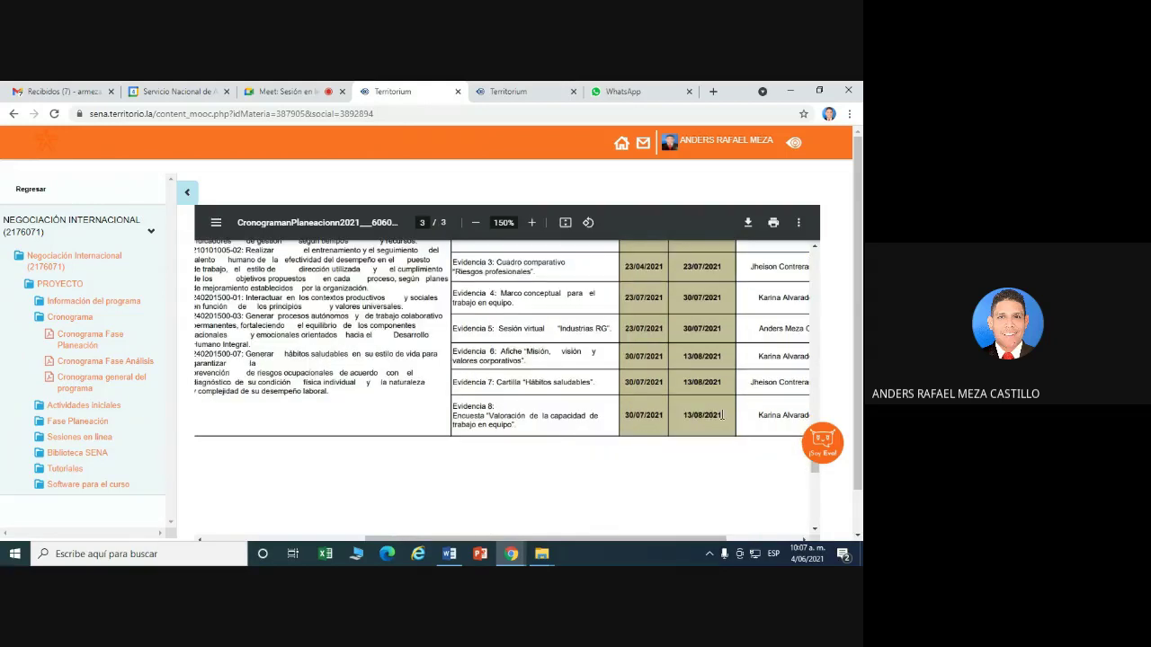
{"action": "scroll", "coordinate": [701, 423], "scroll_direction": "up", "scroll_amount": 1}
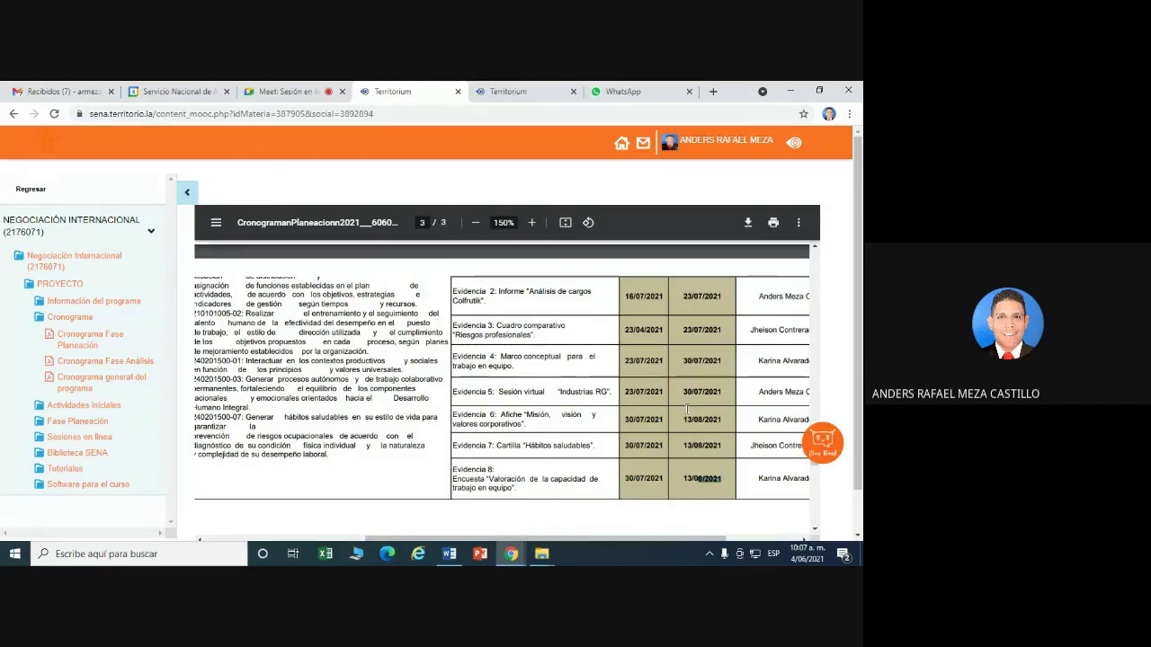
{"action": "scroll", "coordinate": [724, 462], "scroll_direction": "down", "scroll_amount": 1}
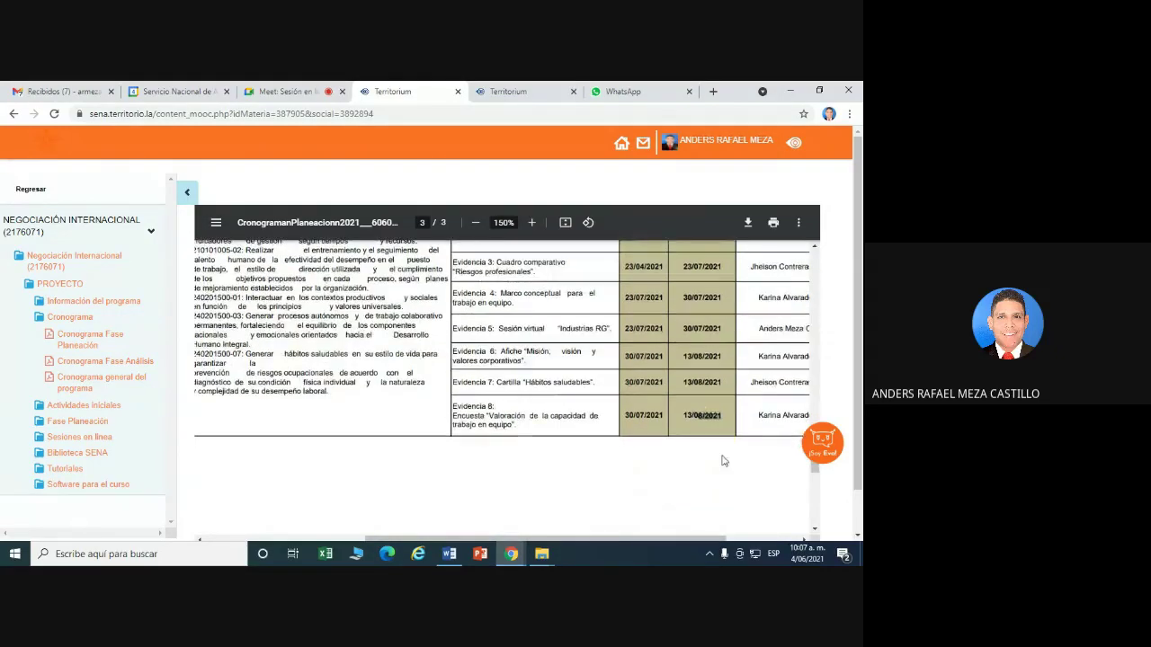
{"action": "scroll", "coordinate": [695, 422], "scroll_direction": "up", "scroll_amount": 8}
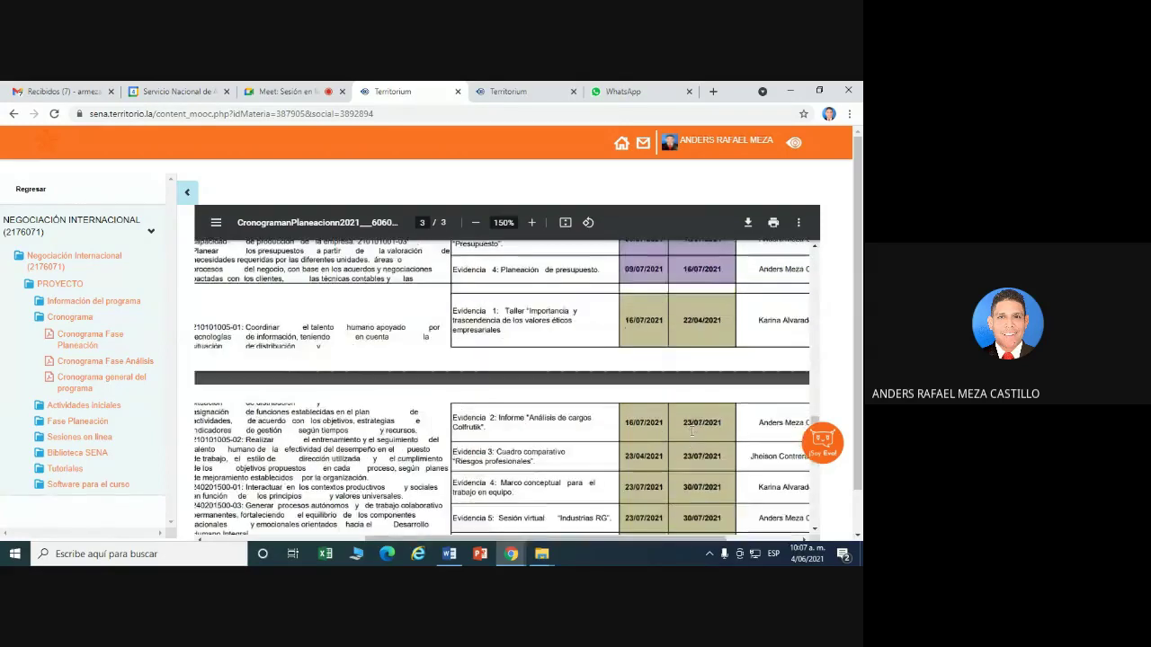
{"action": "scroll", "coordinate": [690, 433], "scroll_direction": "up", "scroll_amount": 3}
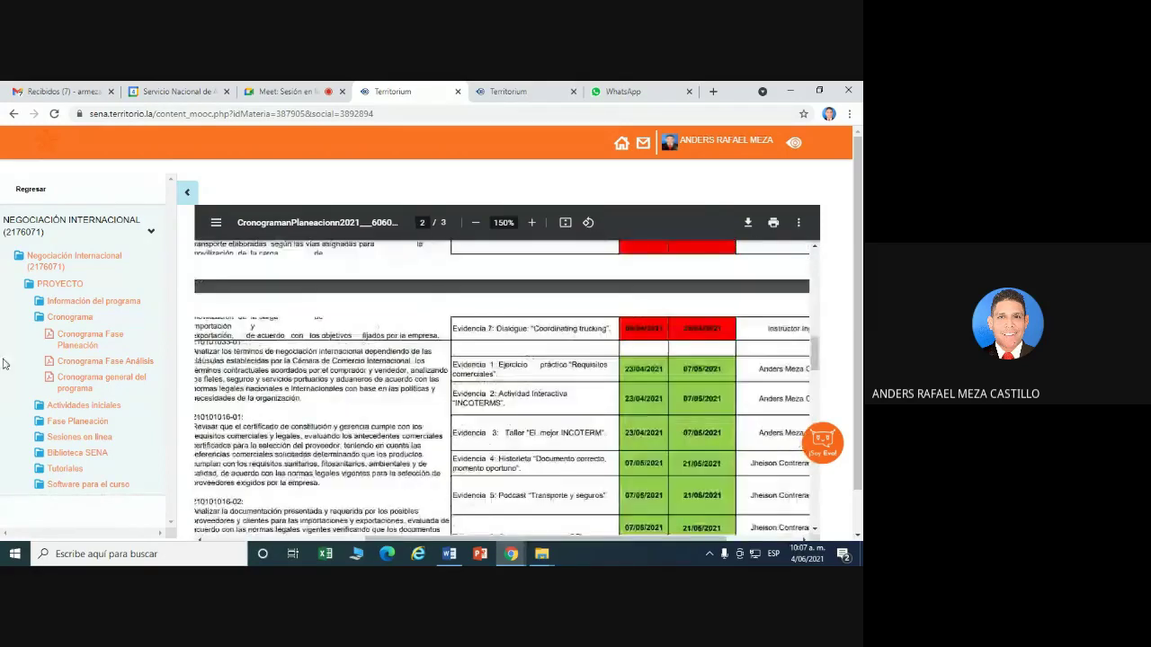
Step: Expand Fase Planeación, Actividad de aprendizaje 7 and the Evidencia 8: Propuesta comercial folder
{"action": "left_click", "coordinate": [83, 349]}
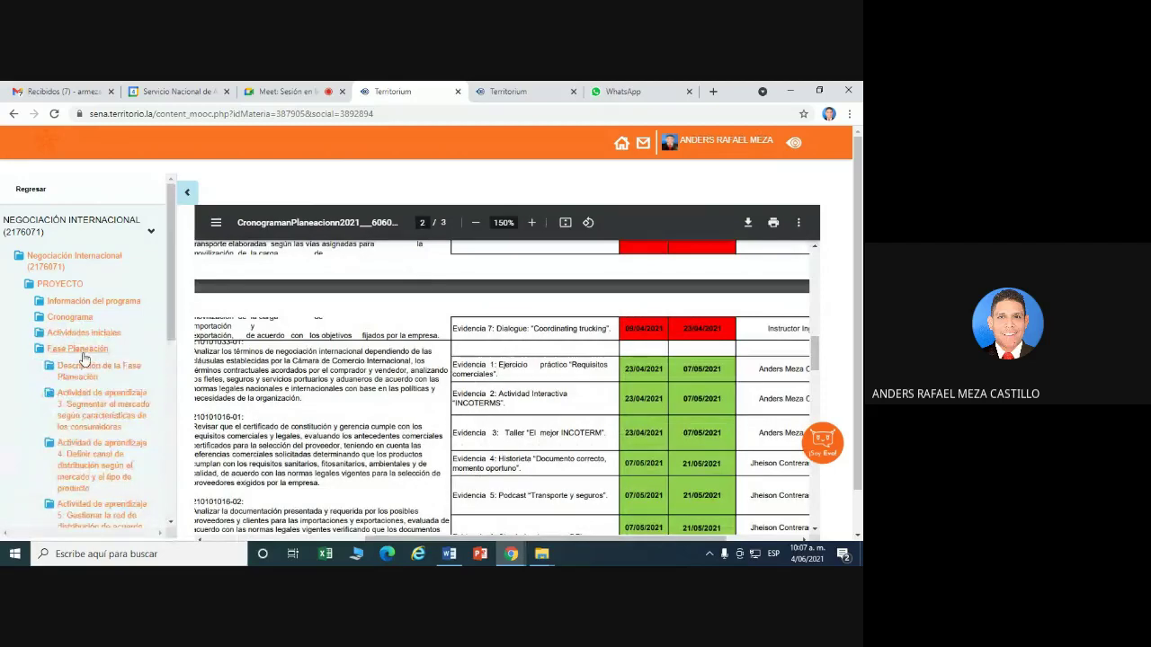
{"action": "scroll", "coordinate": [108, 400], "scroll_direction": "down", "scroll_amount": 5}
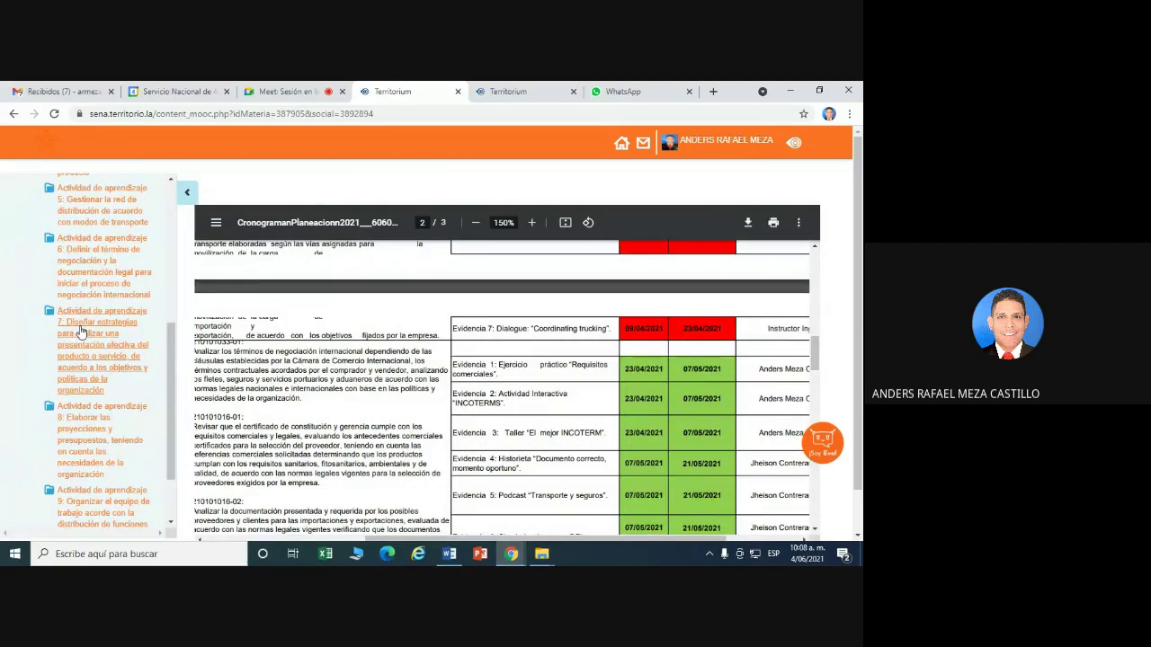
{"action": "left_click", "coordinate": [85, 376]}
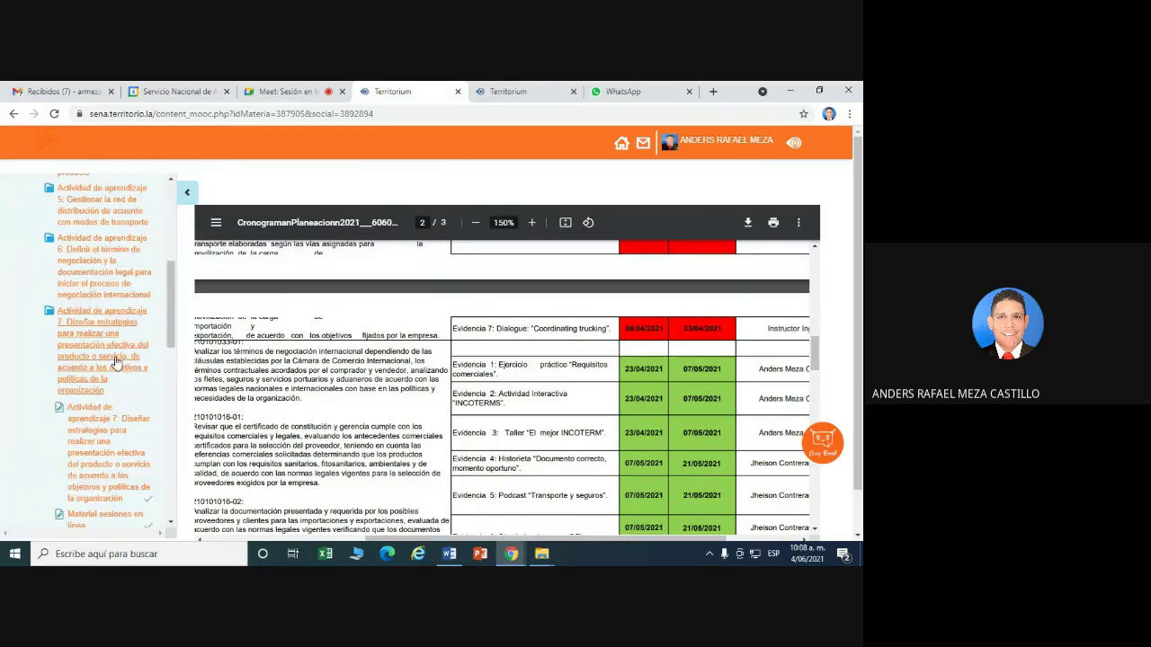
{"action": "scroll", "coordinate": [114, 364], "scroll_direction": "down", "scroll_amount": 3}
{"action": "scroll", "coordinate": [112, 364], "scroll_direction": "down", "scroll_amount": 5}
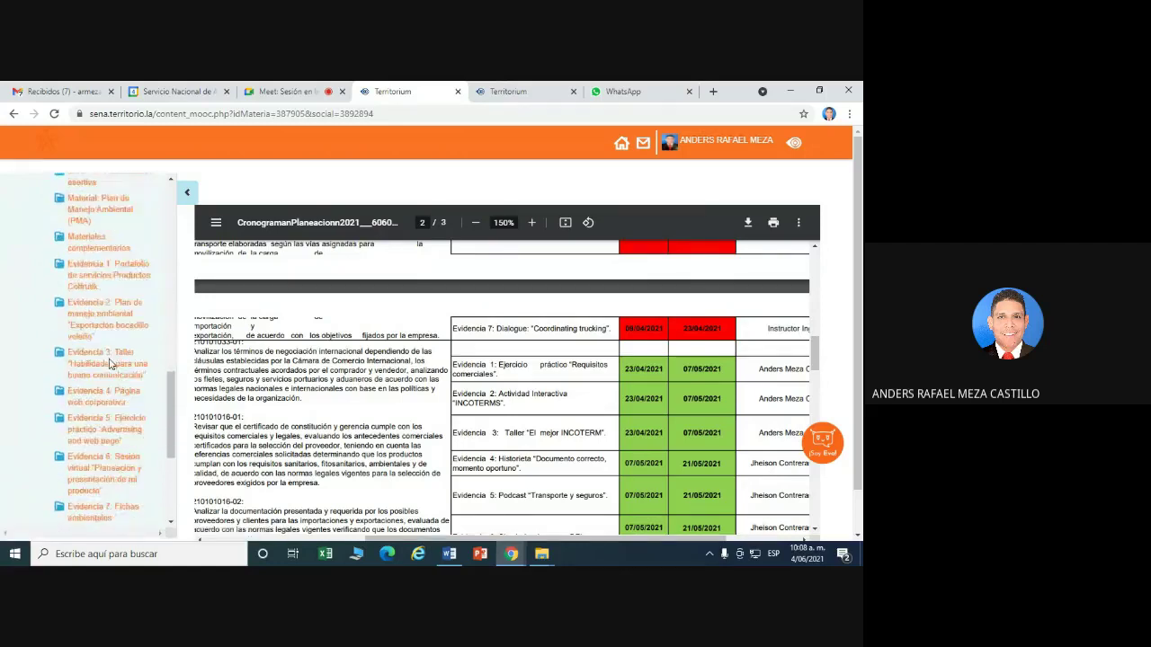
{"action": "scroll", "coordinate": [109, 362], "scroll_direction": "down", "scroll_amount": 2}
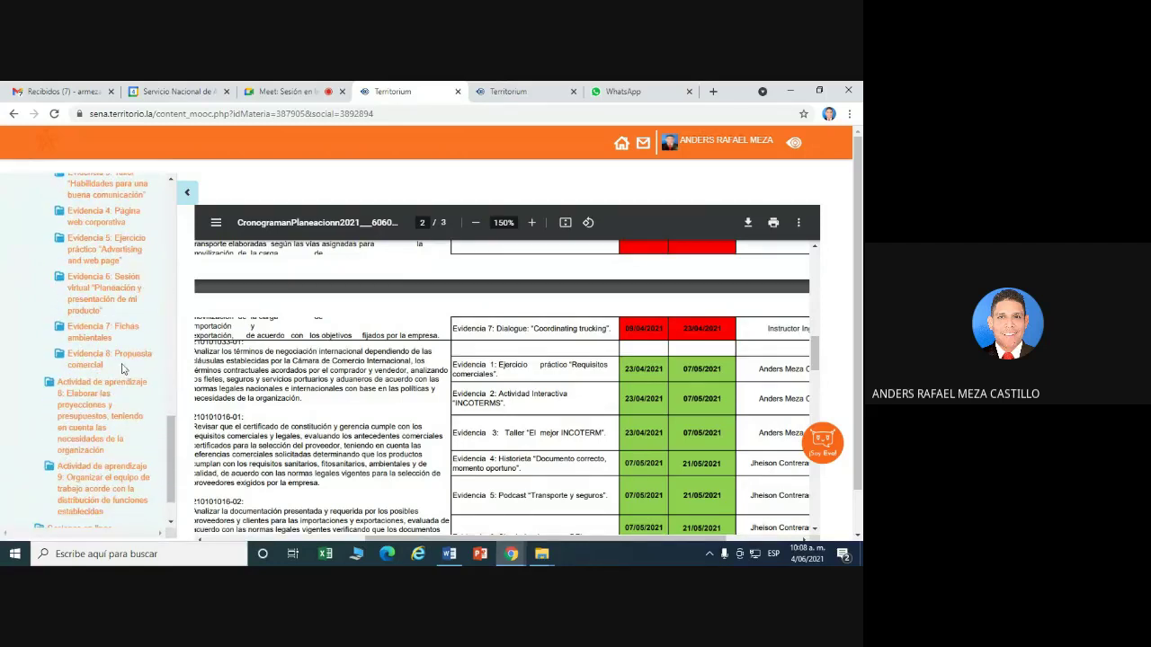
{"action": "left_click", "coordinate": [123, 358]}
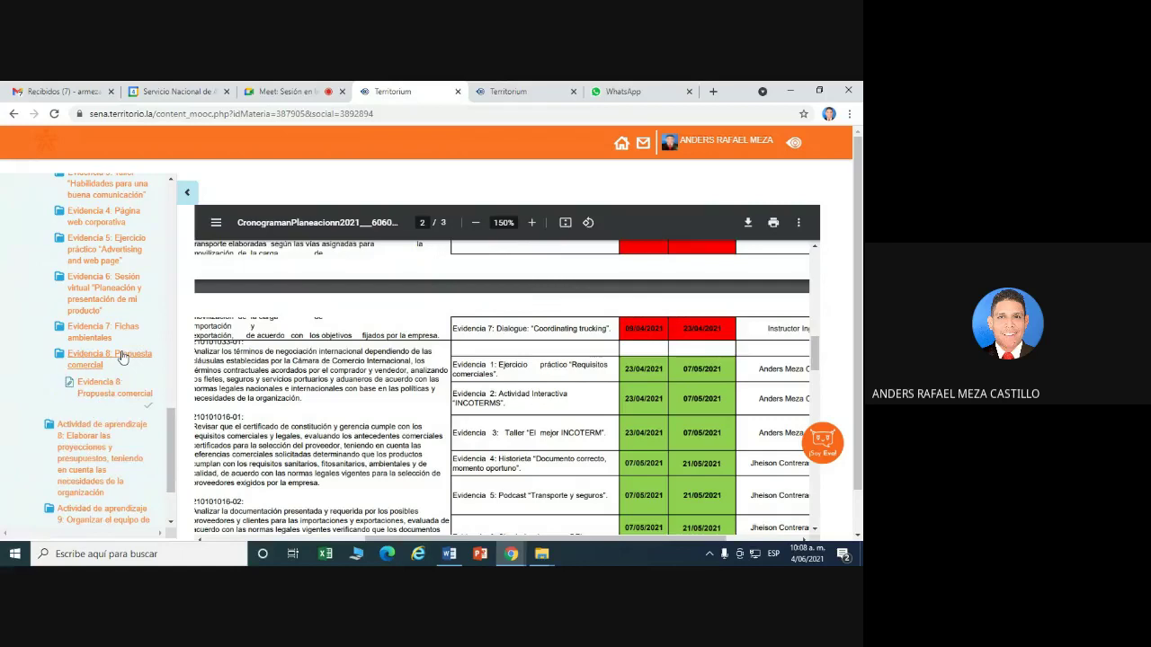
Step: Open the Evidencia 8: Propuesta comercial activity and bring its guide PDF window forward
{"action": "left_click", "coordinate": [101, 387]}
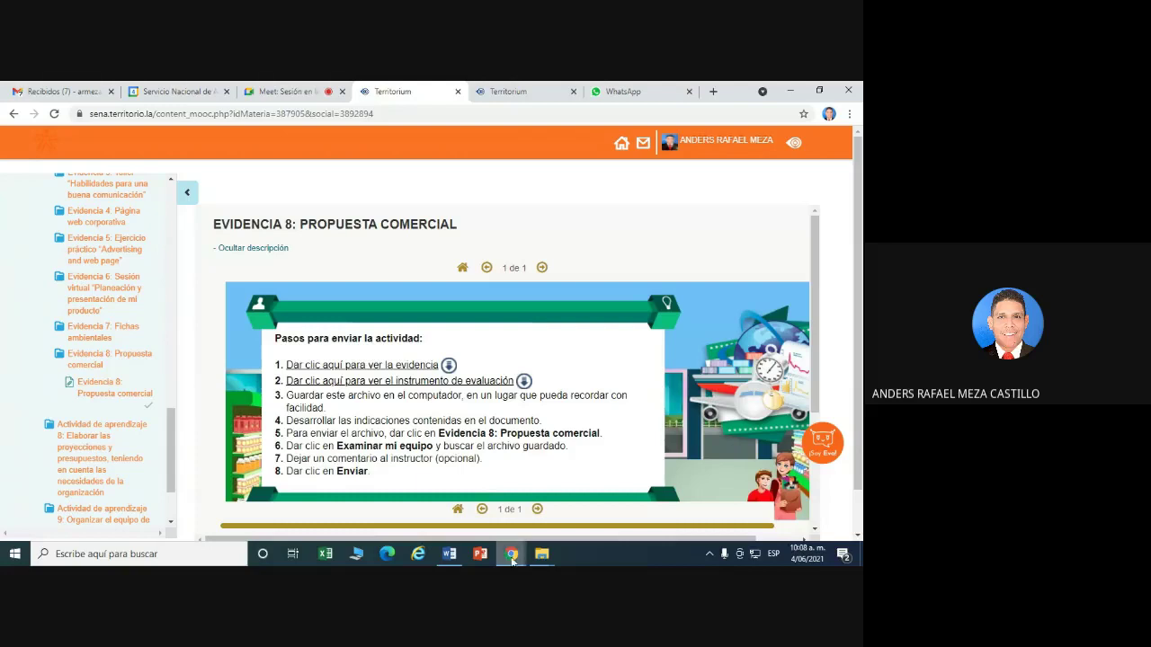
{"action": "mouse_move", "coordinate": [511, 554]}
{"action": "left_click", "coordinate": [525, 510]}
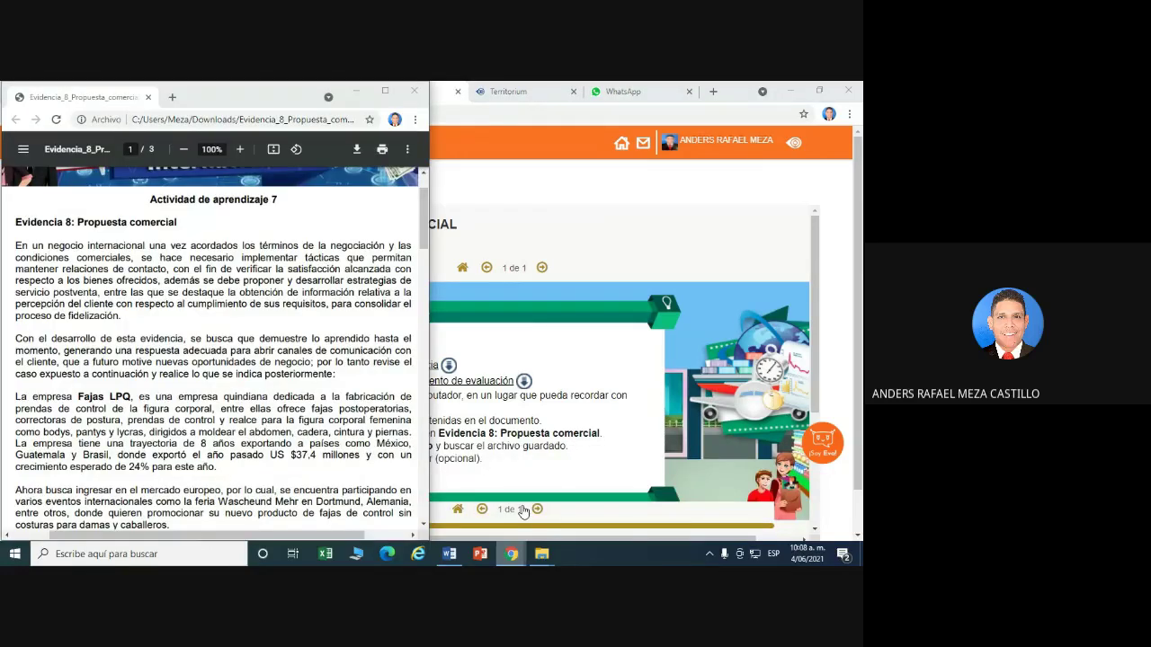
Step: Switch to the Word commercial-proposal document beside the guide
{"action": "key", "text": "alt+Tab"}
{"action": "scroll", "coordinate": [195, 347], "scroll_direction": "down", "scroll_amount": 1}
{"action": "scroll", "coordinate": [230, 287], "scroll_direction": "up", "scroll_amount": 1}
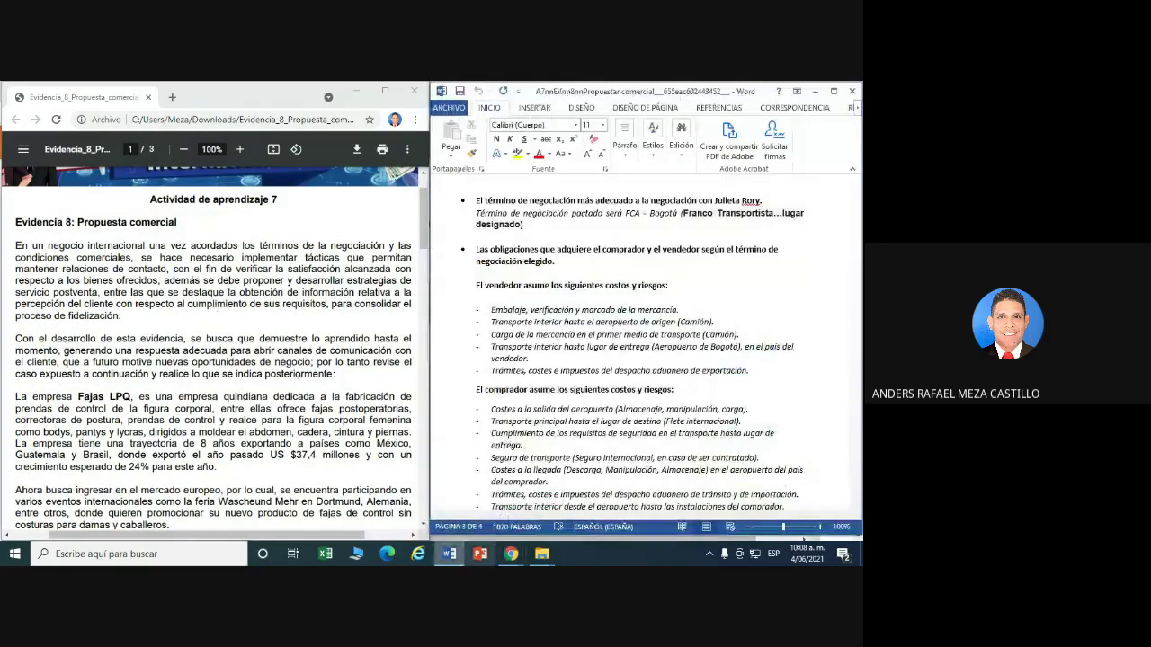
{"action": "left_click", "coordinate": [512, 555]}
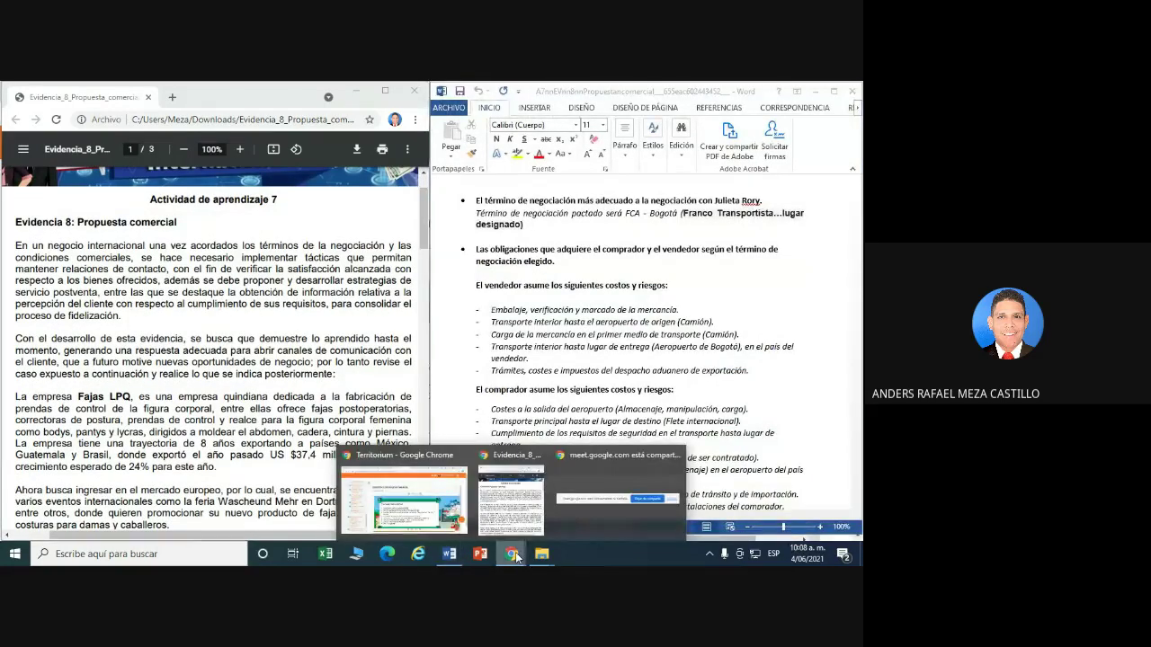